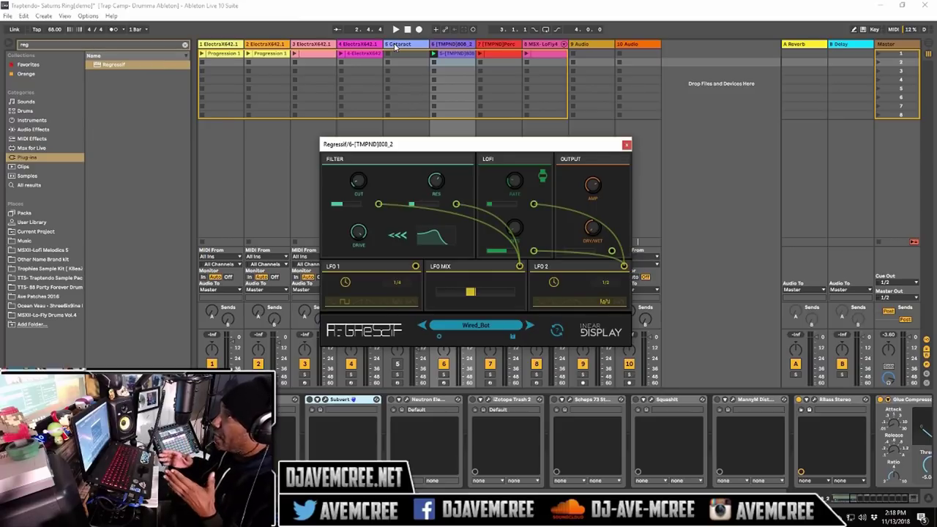
# Step: Audition the 808_2 track through Regressif's Wired_Bot preset, playing and stopping it twice
pyautogui.press('space')
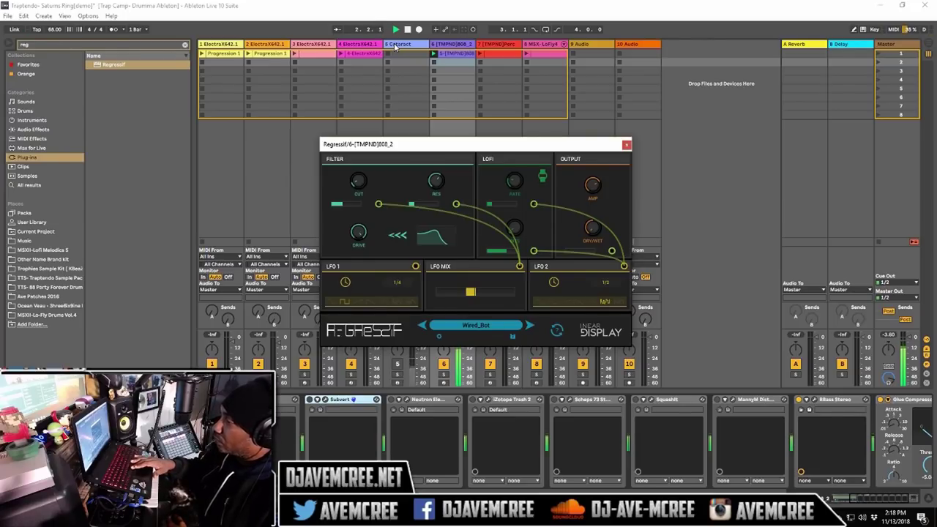
pyautogui.press('space')
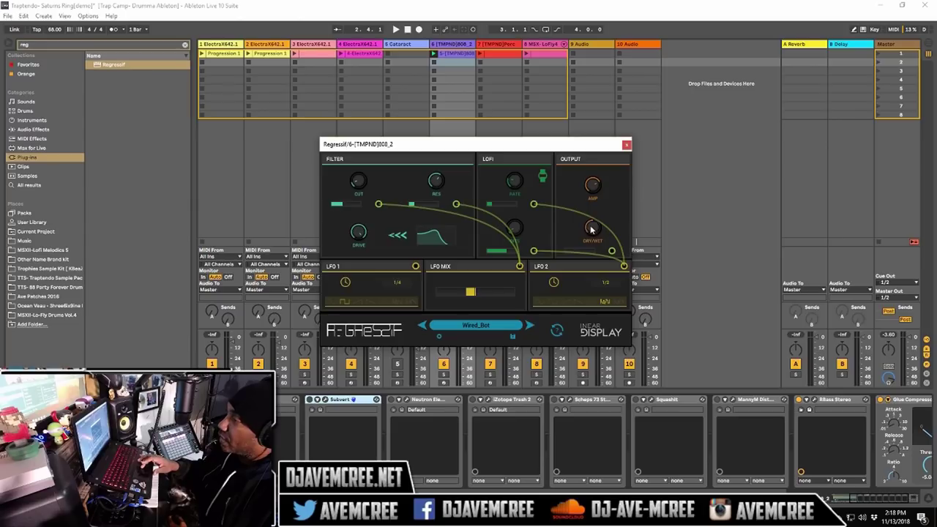
pyautogui.press('space')
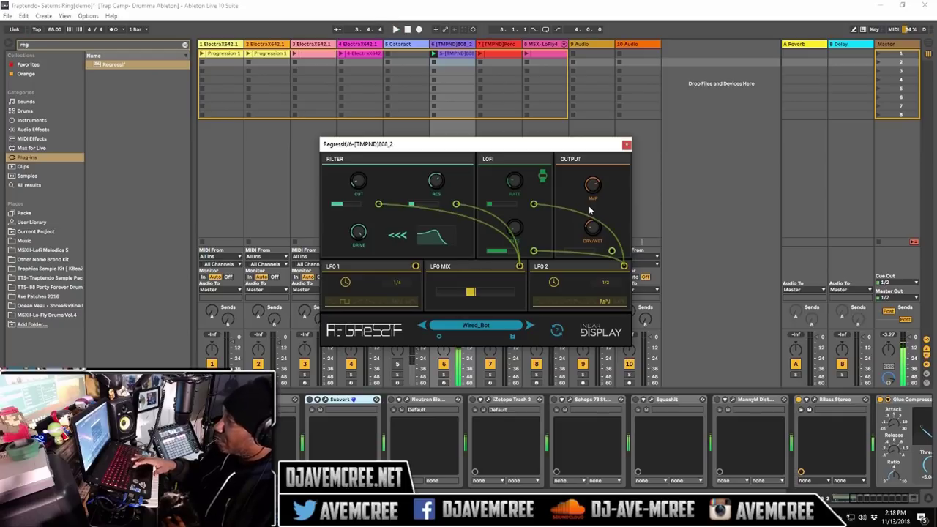
pyautogui.press('space')
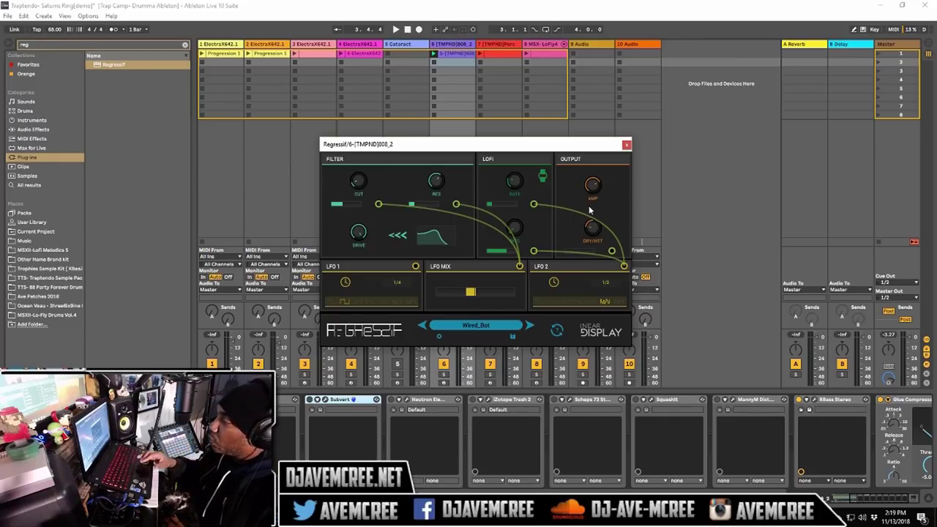
# Step: Load Regressif's Angst_Bot preset and start playback to hear it
pyautogui.click(486, 326)
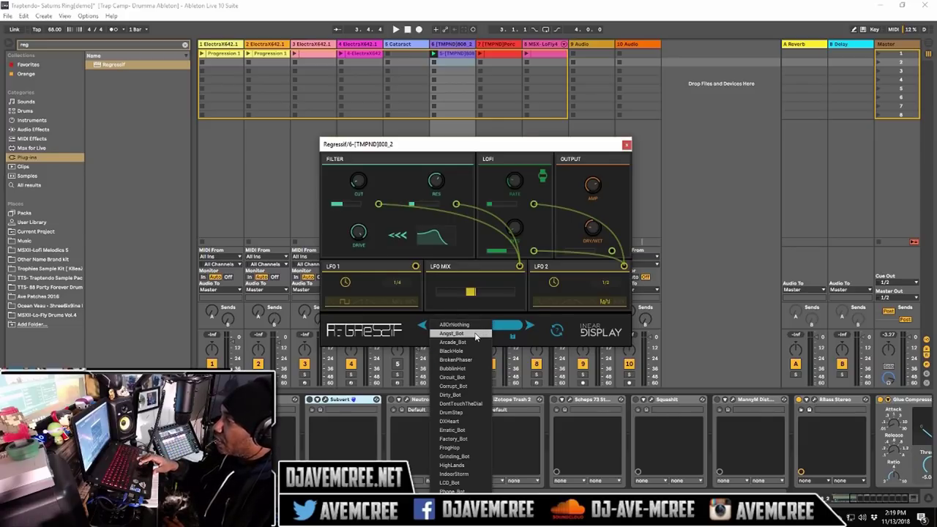
pyautogui.click(474, 333)
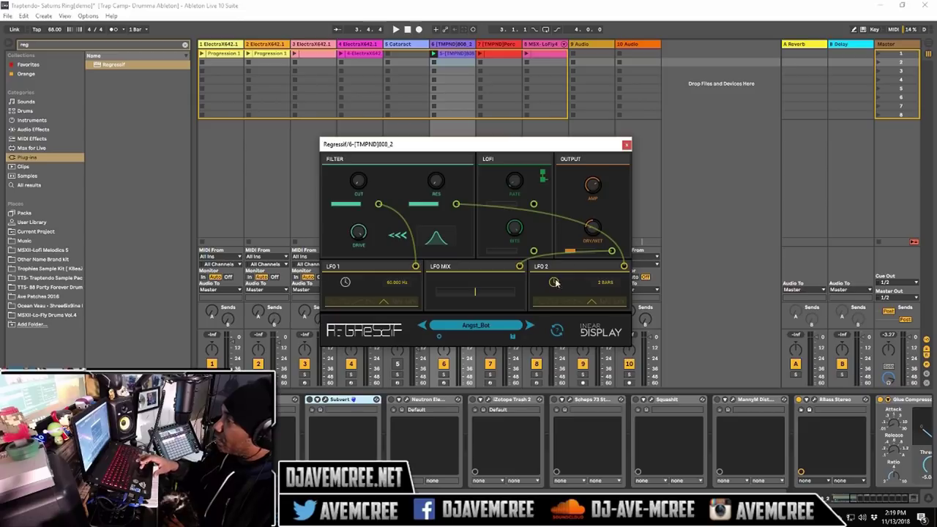
pyautogui.press('space')
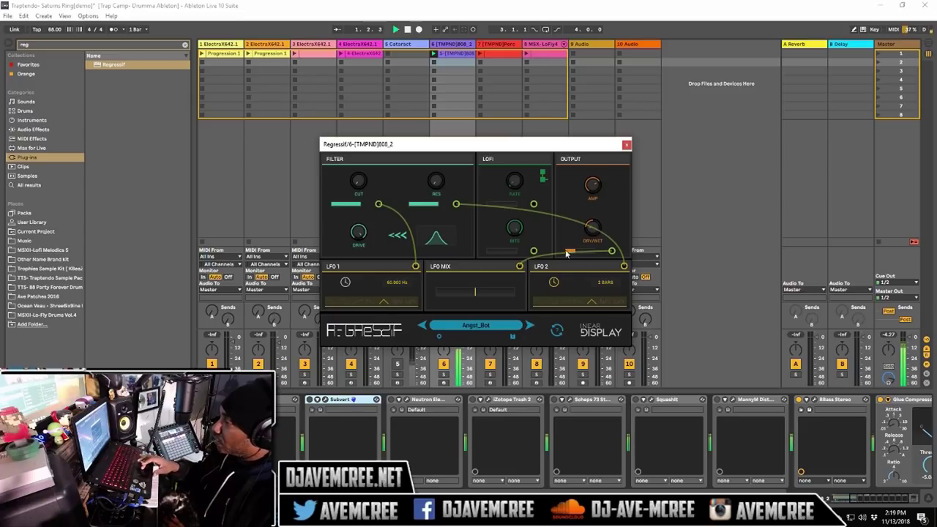
# Step: Step Regressif's presets forward through Arcade_Bot to Circuit_Bot, then bring up the Subvert window
pyautogui.click(530, 326)
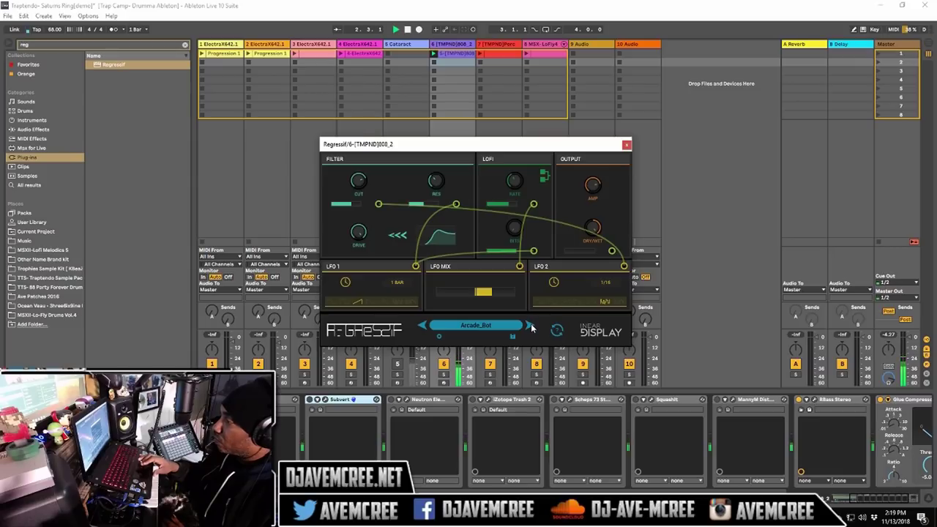
pyautogui.click(530, 327)
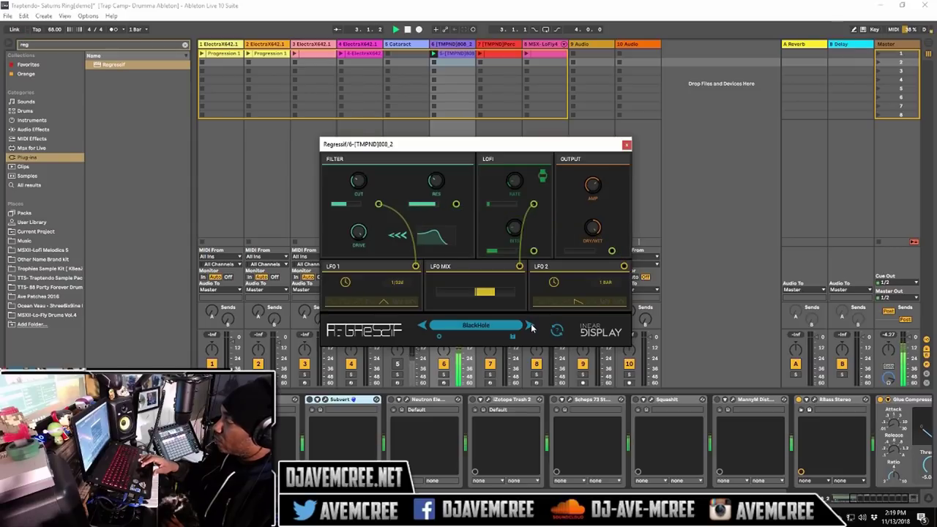
pyautogui.click(530, 327)
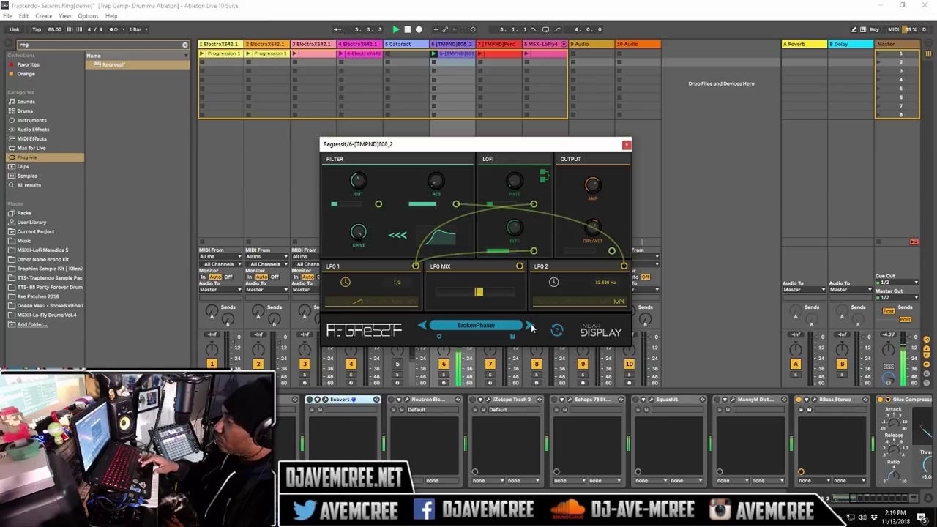
pyautogui.click(530, 326)
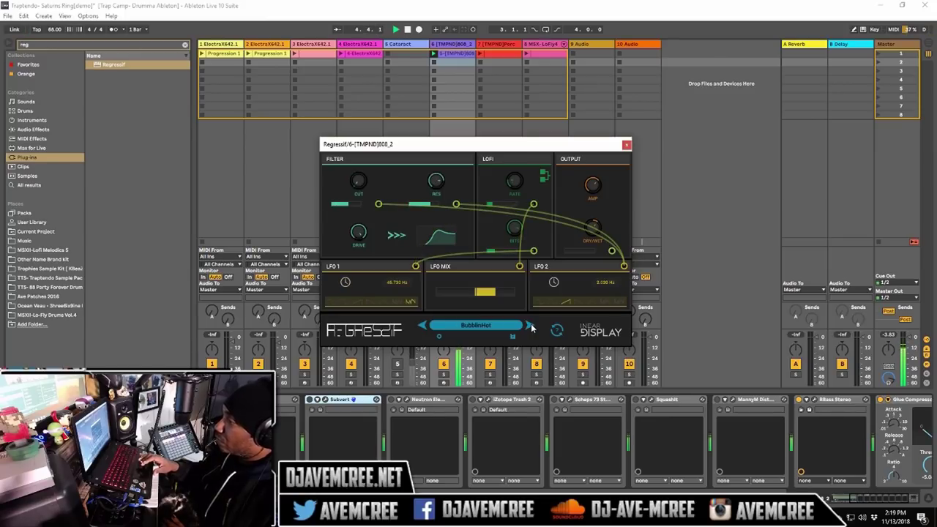
pyautogui.click(529, 326)
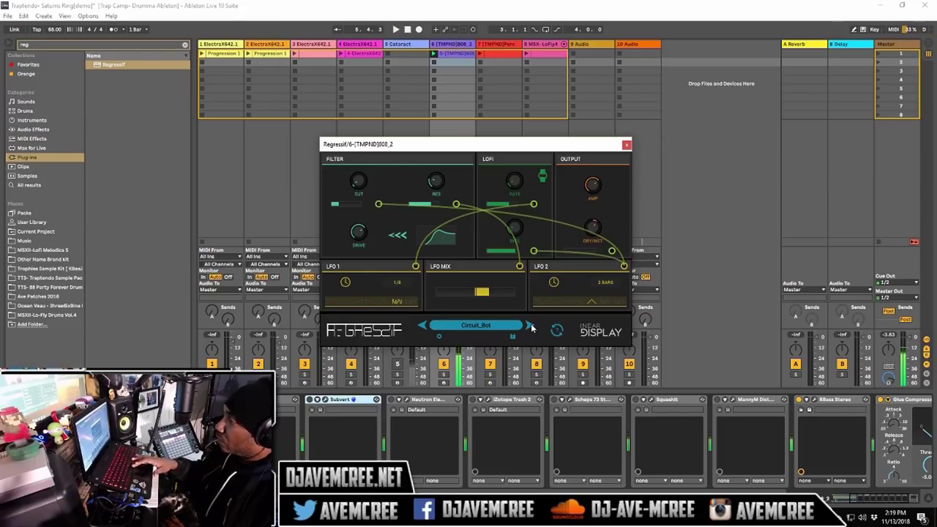
pyautogui.click(310, 399)
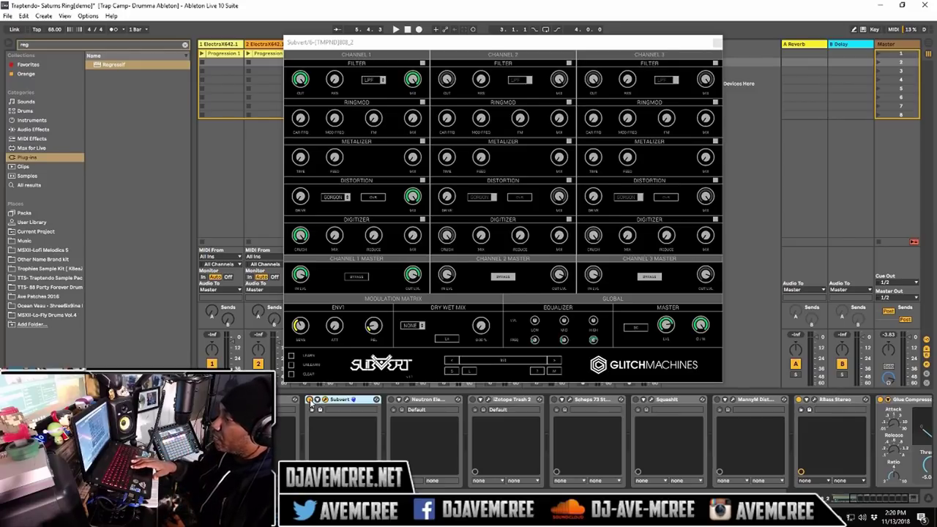
pyautogui.press('space')
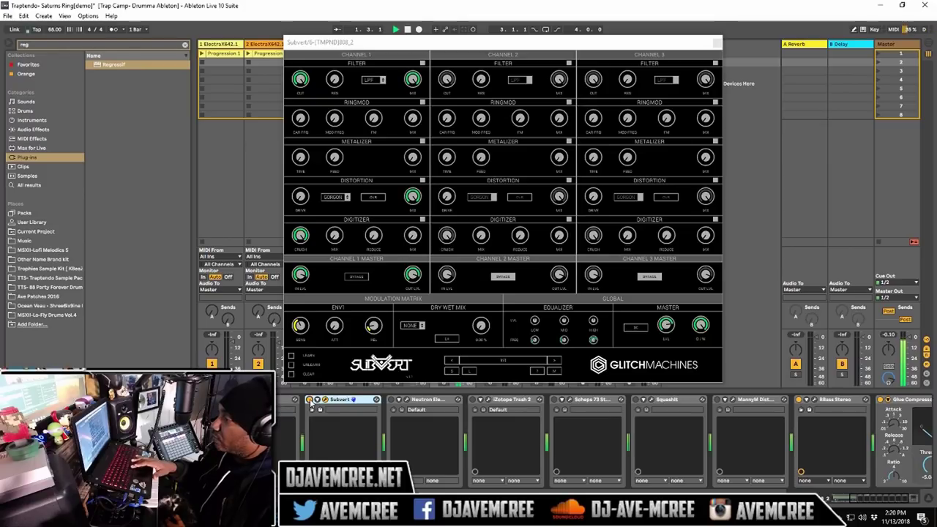
pyautogui.press('space')
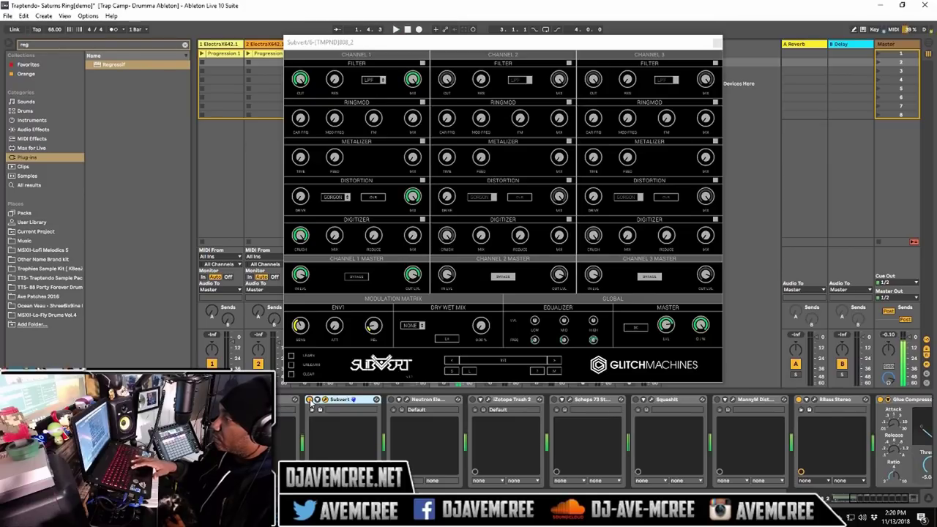
# Step: Audition successive Subvert presets, ending on Bass05_SimpleFlange, then bring up Neutron Elements
pyautogui.click(555, 364)
pyautogui.press('space')
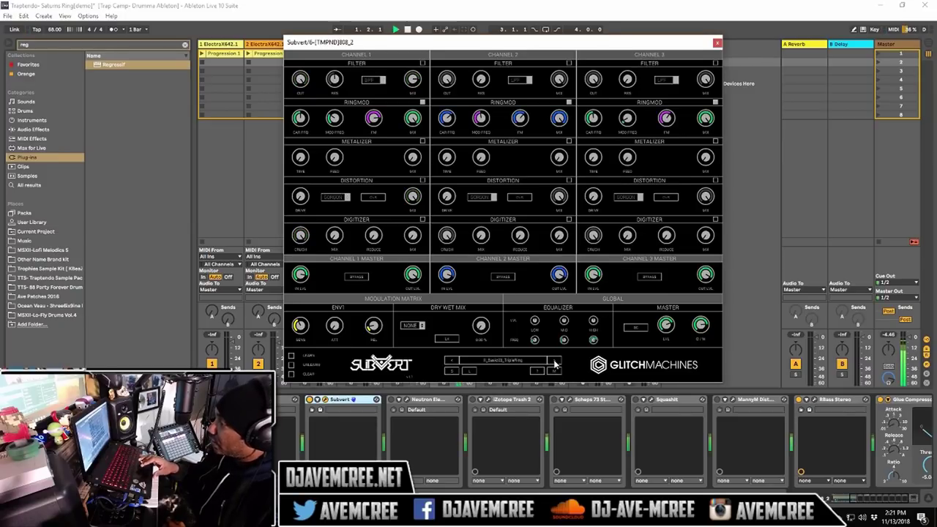
pyautogui.click(555, 363)
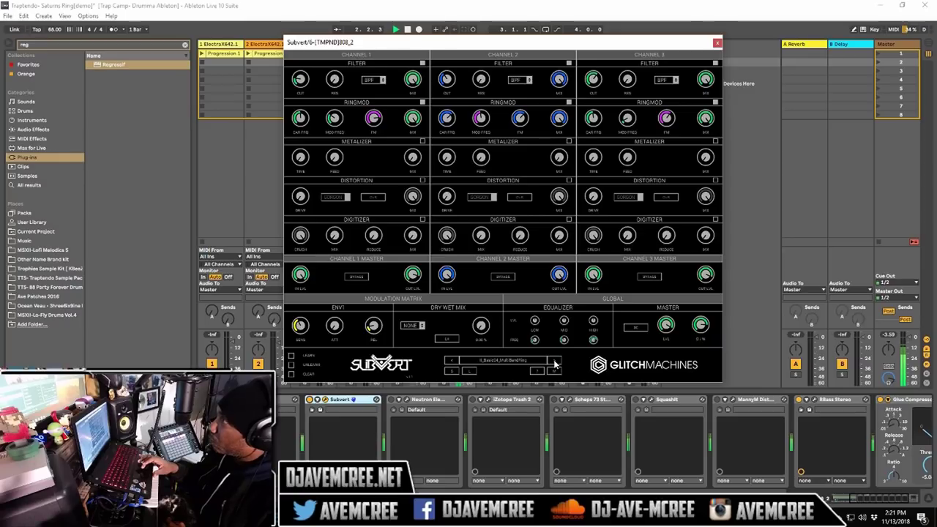
pyautogui.press('space')
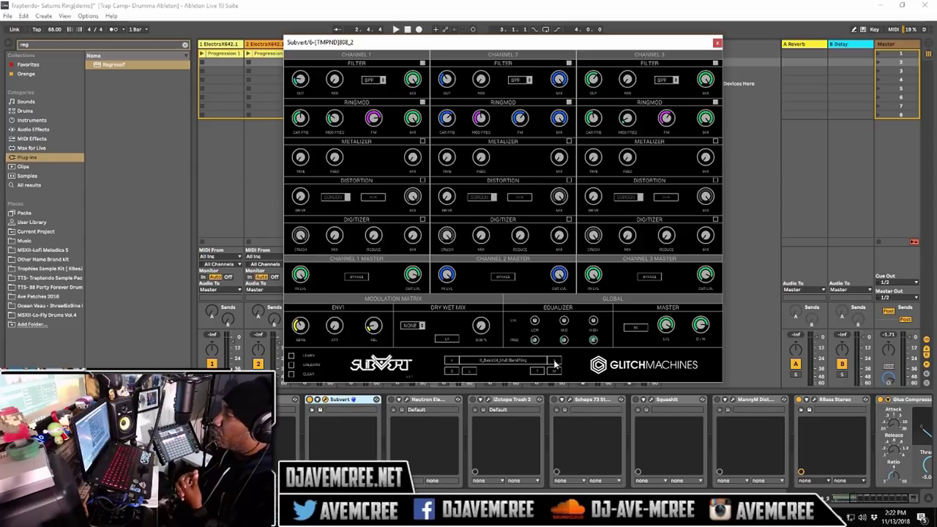
pyautogui.click(554, 362)
pyautogui.press('space')
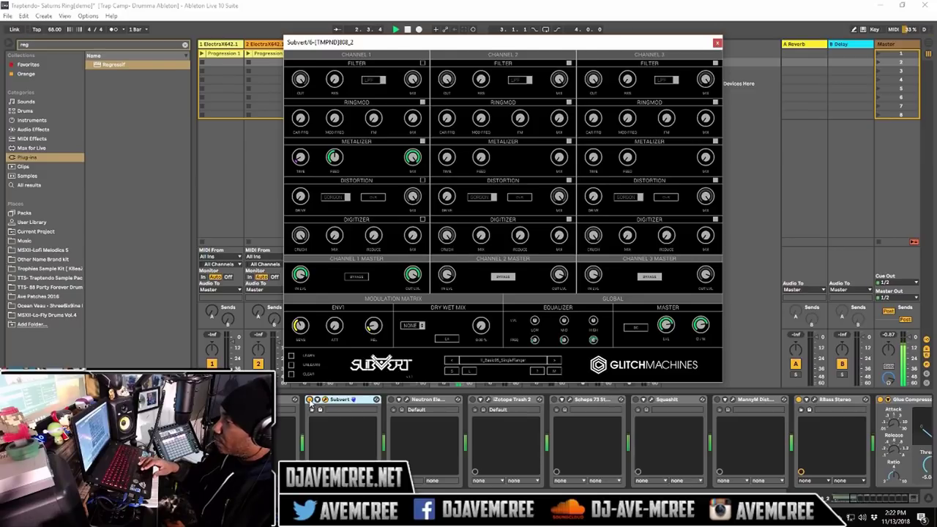
pyautogui.click(310, 402)
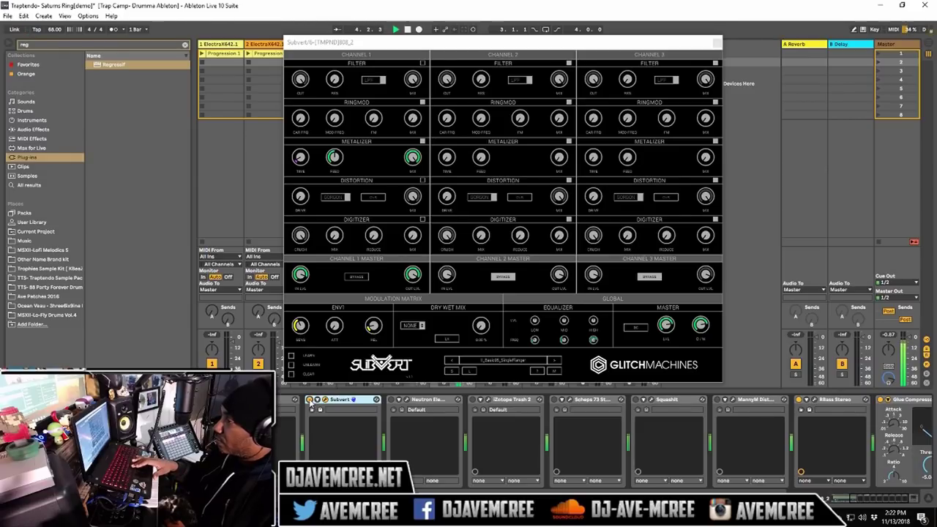
# Step: Enable the Neutron Elements Exciter module and raise its drive to 15.0 dB
pyautogui.click(398, 399)
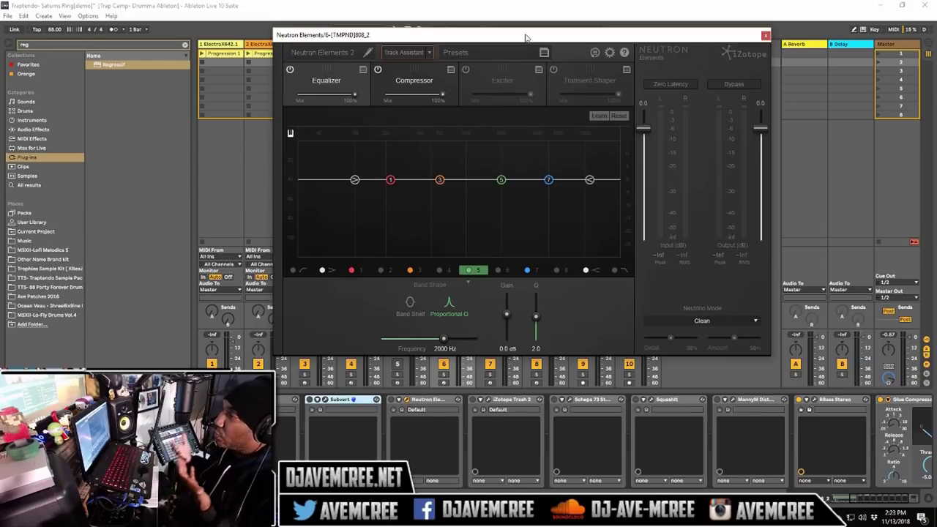
pyautogui.click(503, 77)
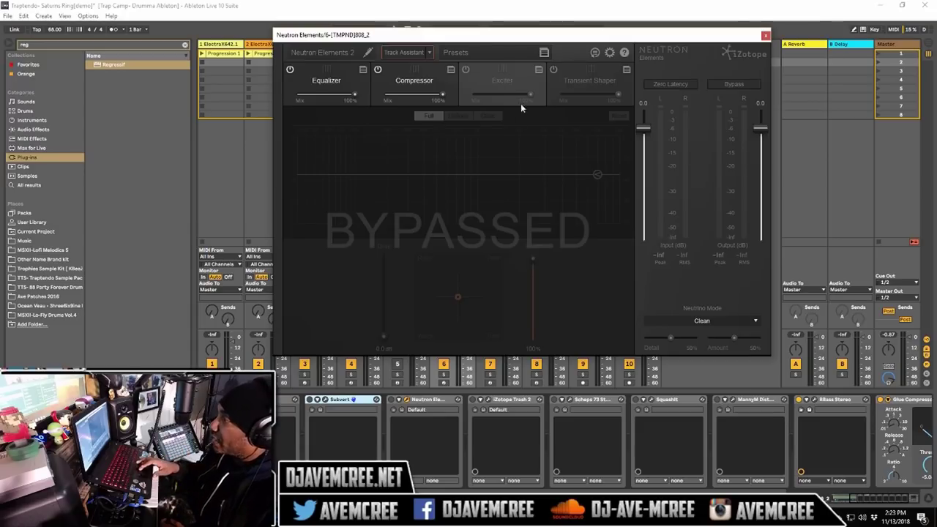
pyautogui.click(466, 69)
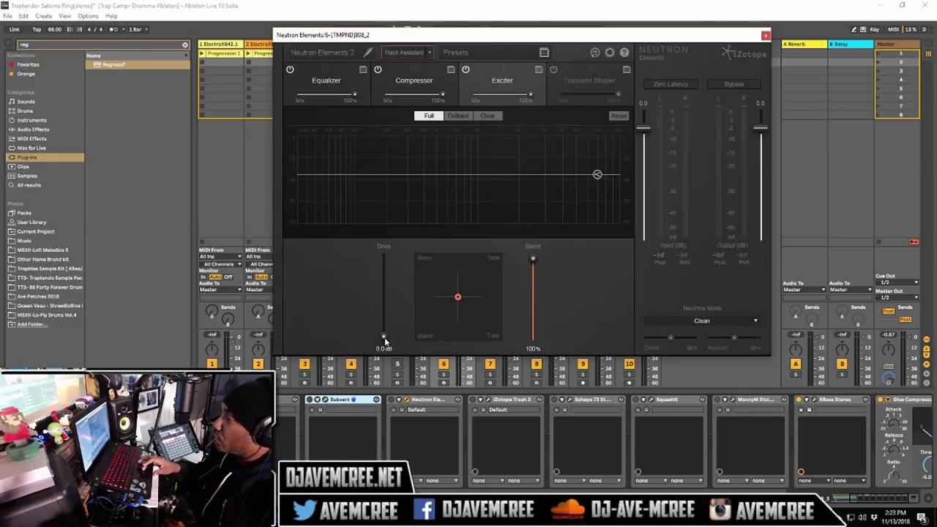
pyautogui.moveTo(383, 339); pyautogui.dragTo(383, 258)
# Step: Bypass Neutron Elements to compare, re-enable it, and bring up Trash 2
pyautogui.click(741, 87)
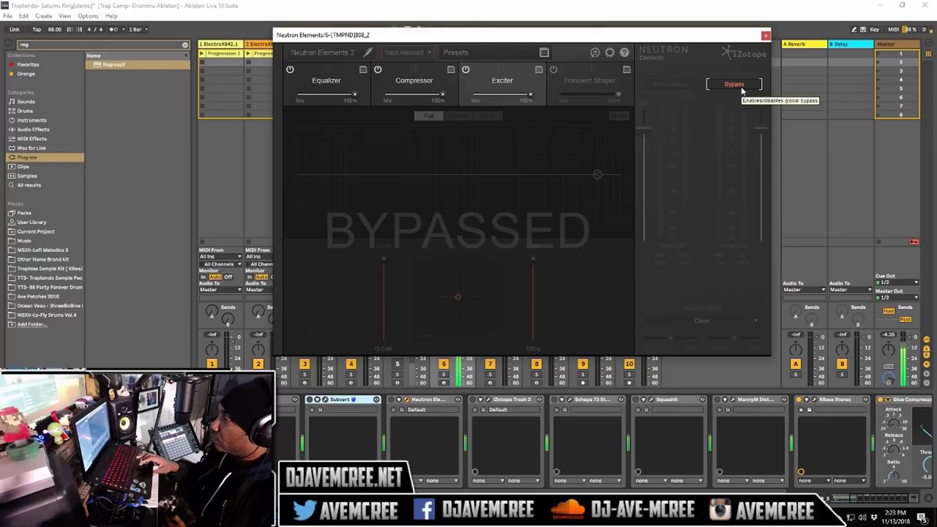
pyautogui.click(739, 88)
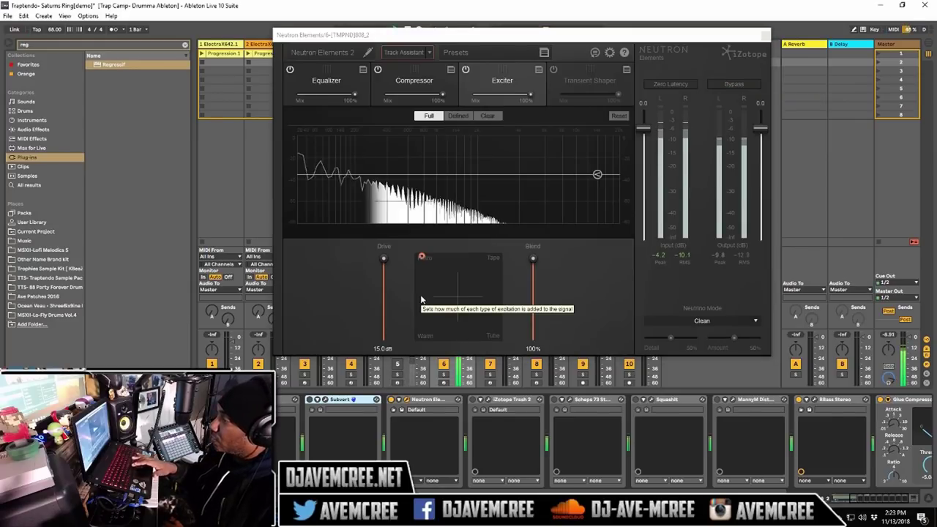
pyautogui.click(429, 255)
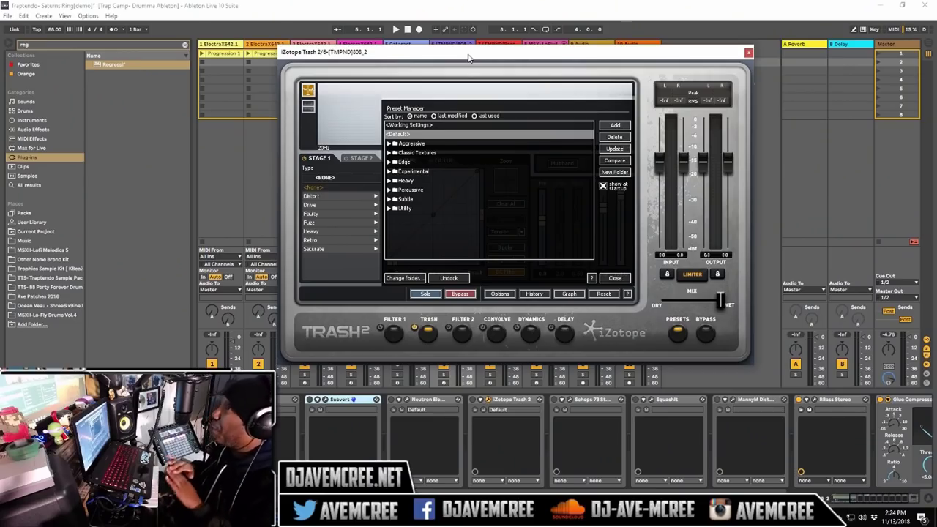
# Step: Set Trash 2's Stage 1 distortion to Amp Drainer, then audition Blues Driver, Busted and Clip Control
pyautogui.click(339, 195)
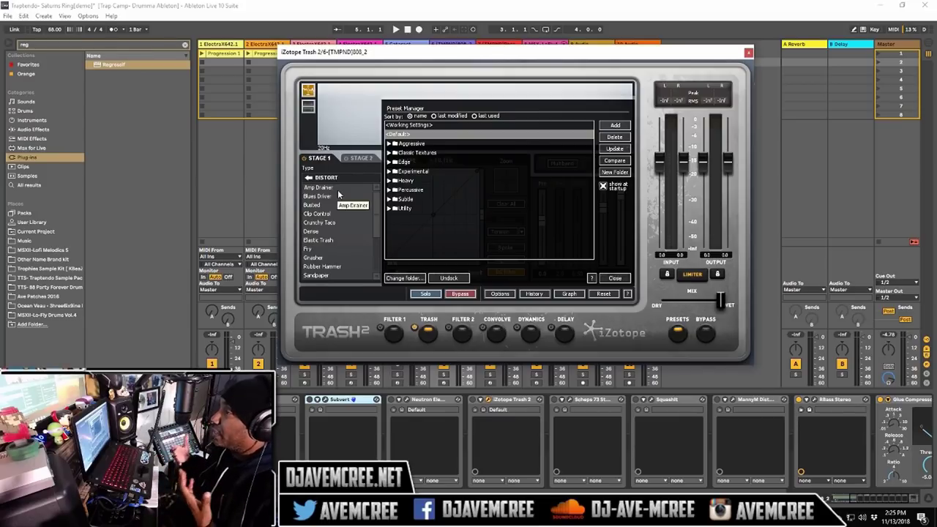
pyautogui.click(338, 189)
pyautogui.press('space')
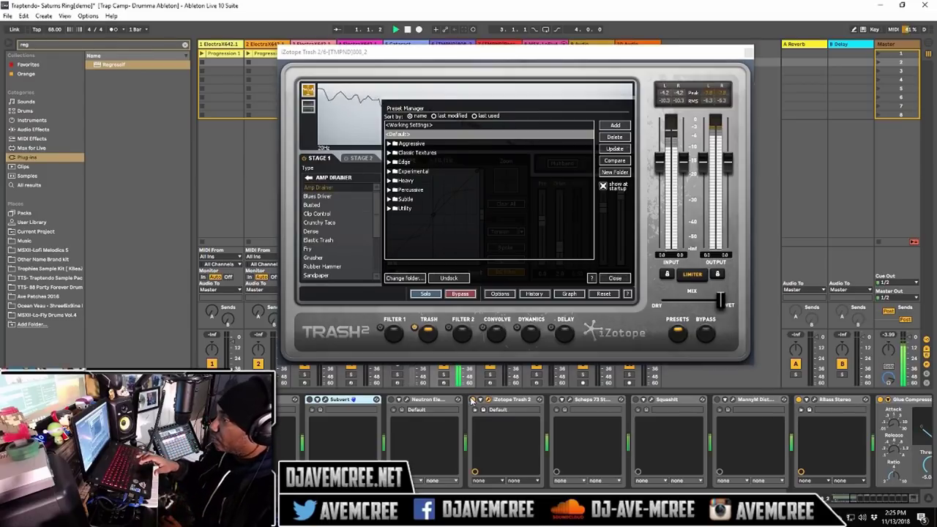
pyautogui.click(331, 197)
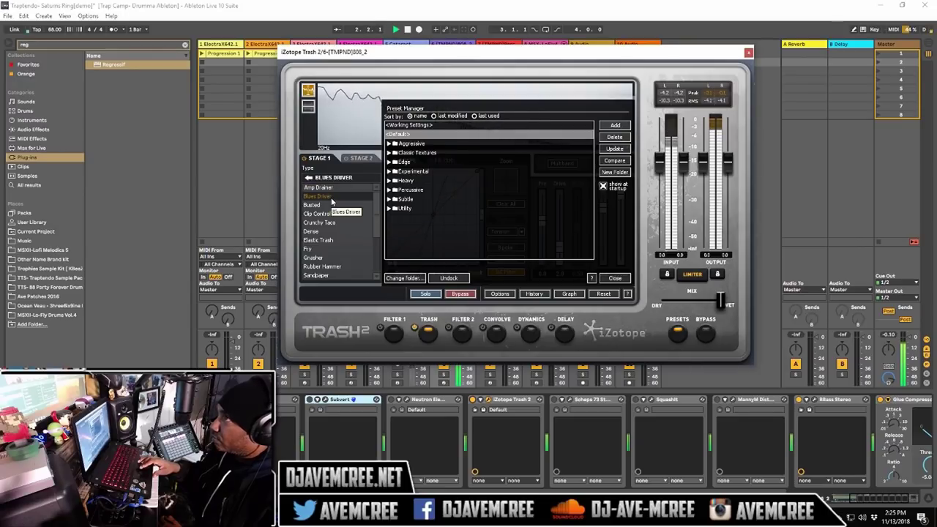
pyautogui.click(330, 208)
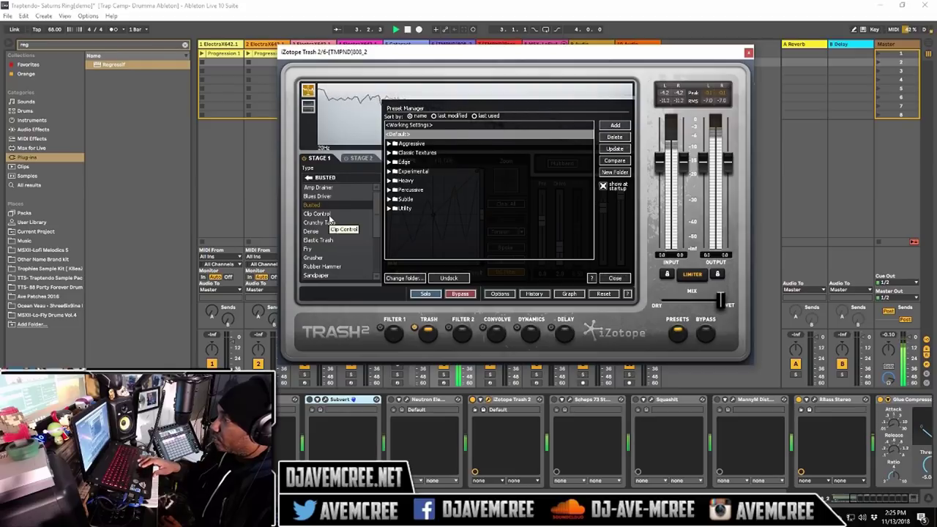
pyautogui.click(329, 215)
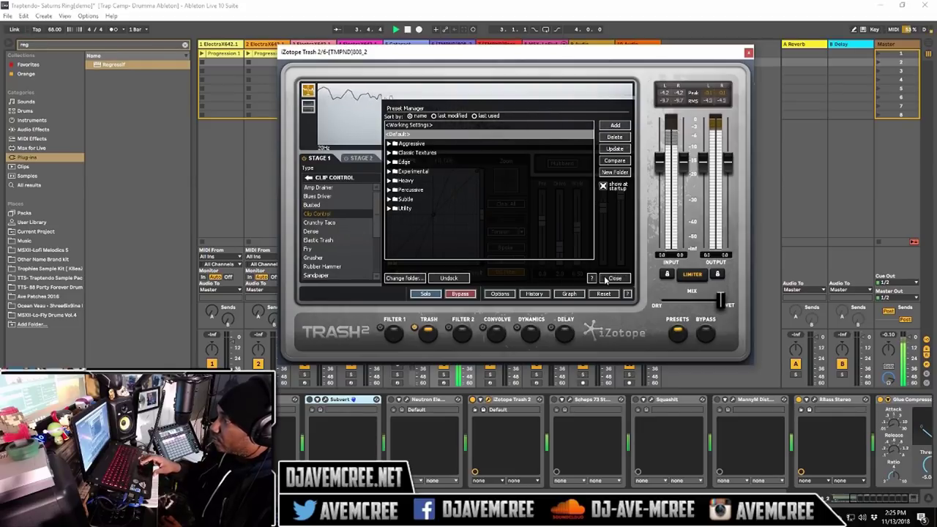
# Step: Close the Preset Manager, try Crunchy Taco through Gnasher, settle on Sandpaper, then bring up Scheps 73
pyautogui.click(608, 278)
pyautogui.click(336, 224)
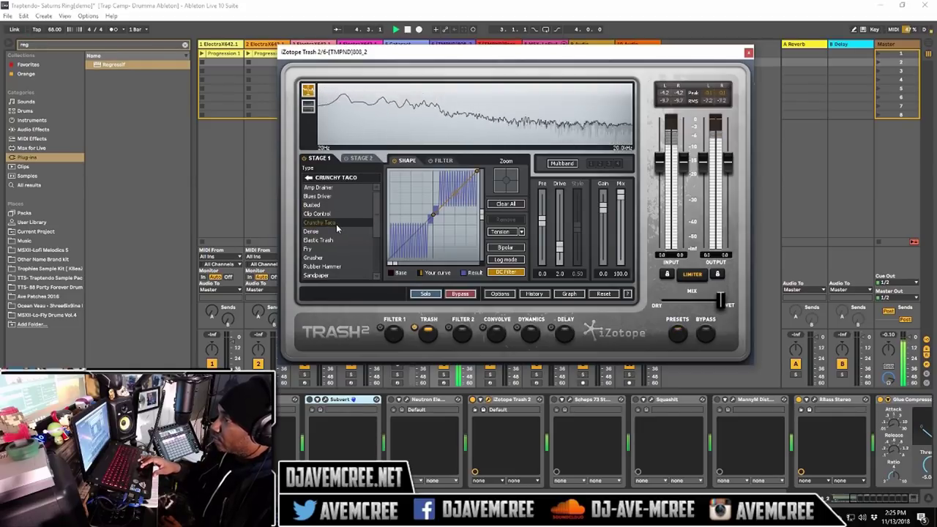
pyautogui.click(331, 231)
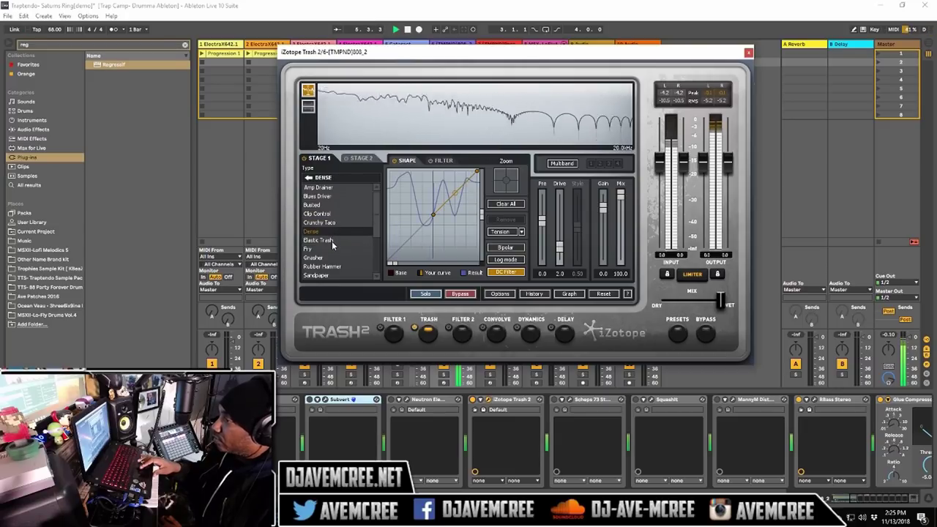
pyautogui.click(333, 244)
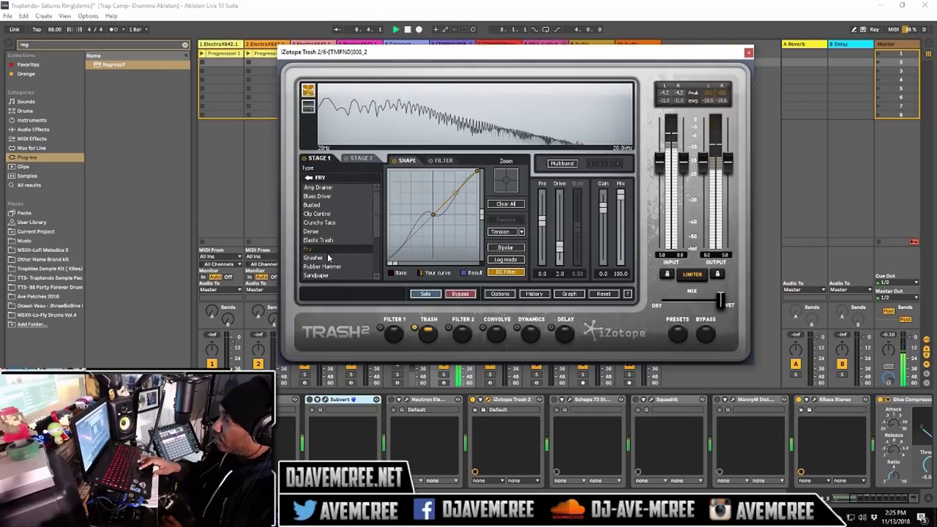
pyautogui.click(329, 258)
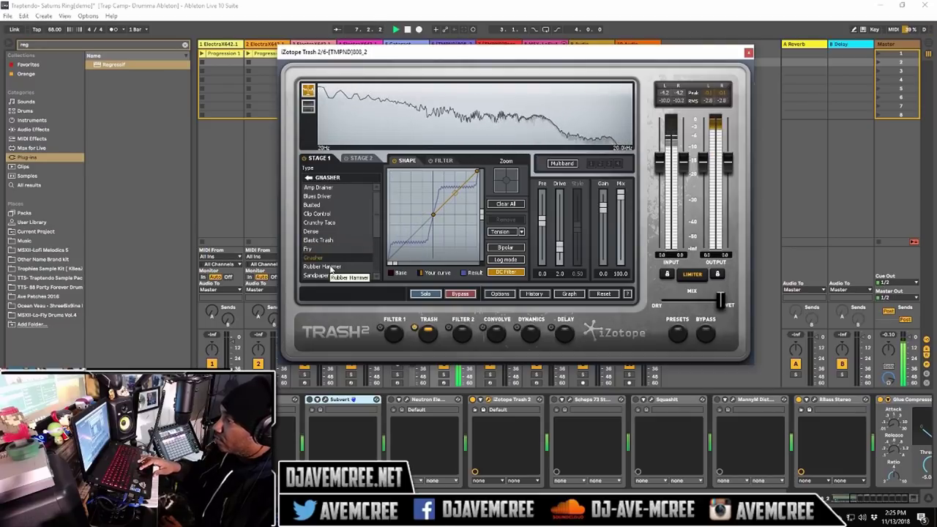
pyautogui.click(332, 276)
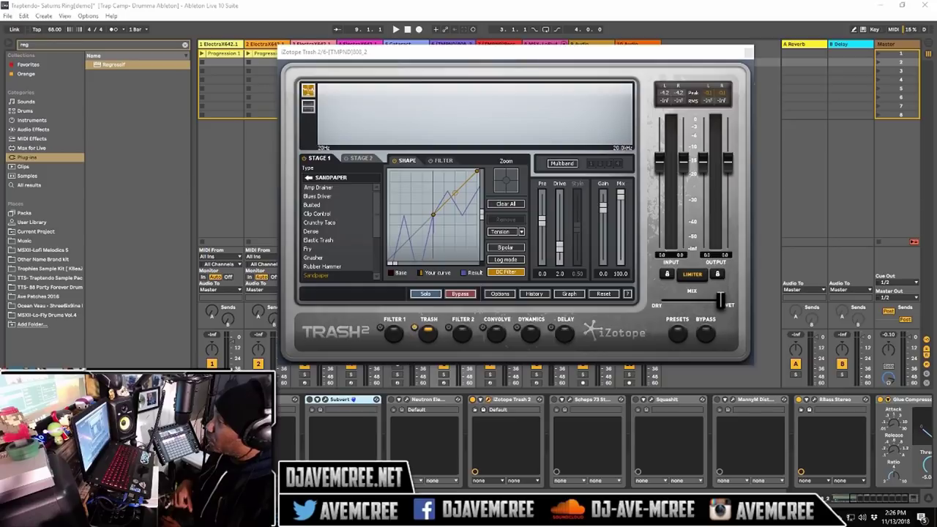
pyautogui.click(554, 399)
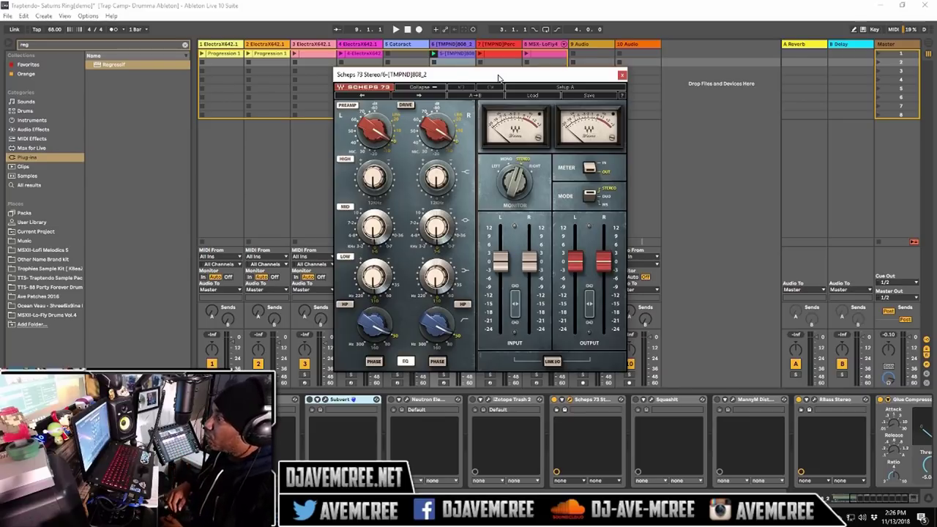
# Step: Engage Scheps 73 drive, raise preamp gain on both channels, switch to M/S, then bring up Squashit
pyautogui.press('space')
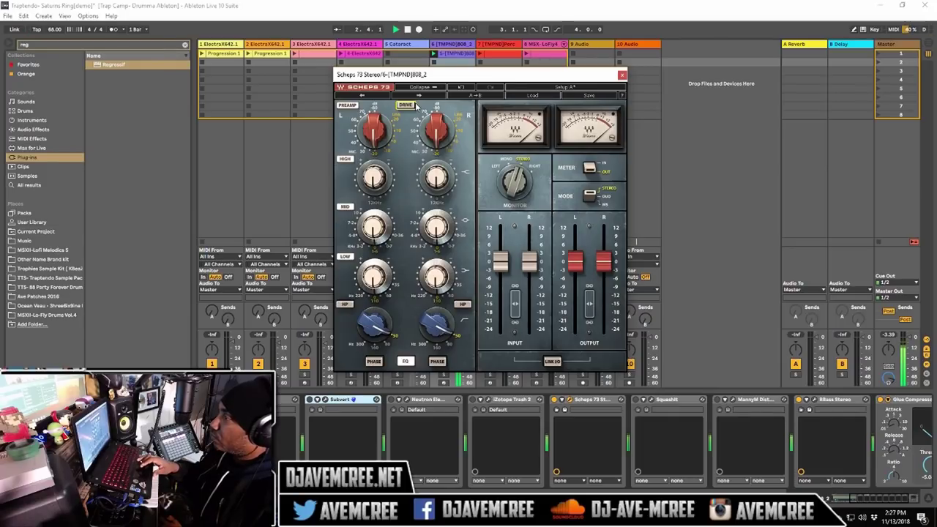
pyautogui.click(414, 105)
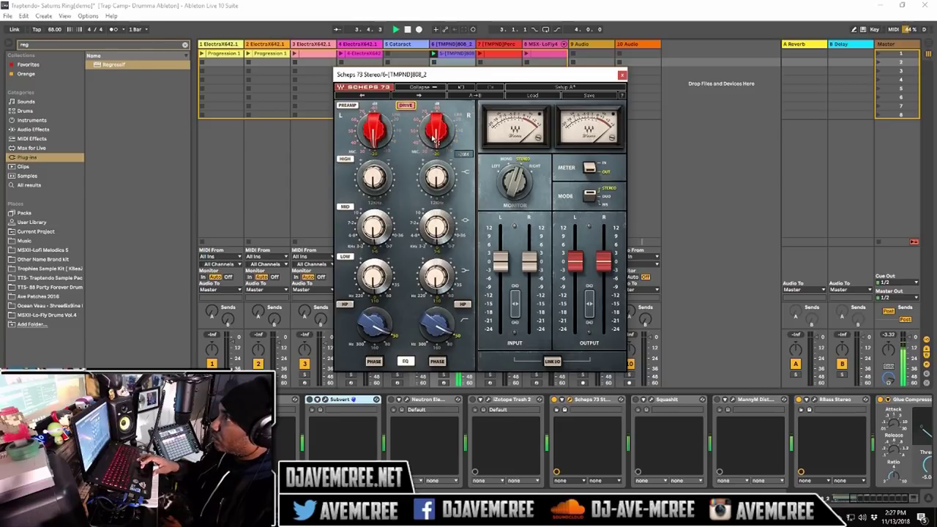
pyautogui.click(434, 137)
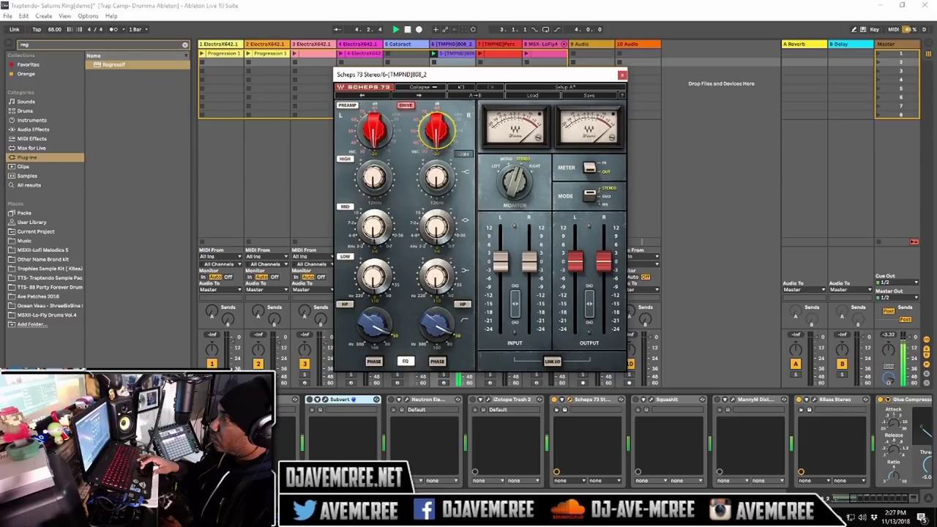
pyautogui.moveTo(434, 137); pyautogui.dragTo(434, 121)
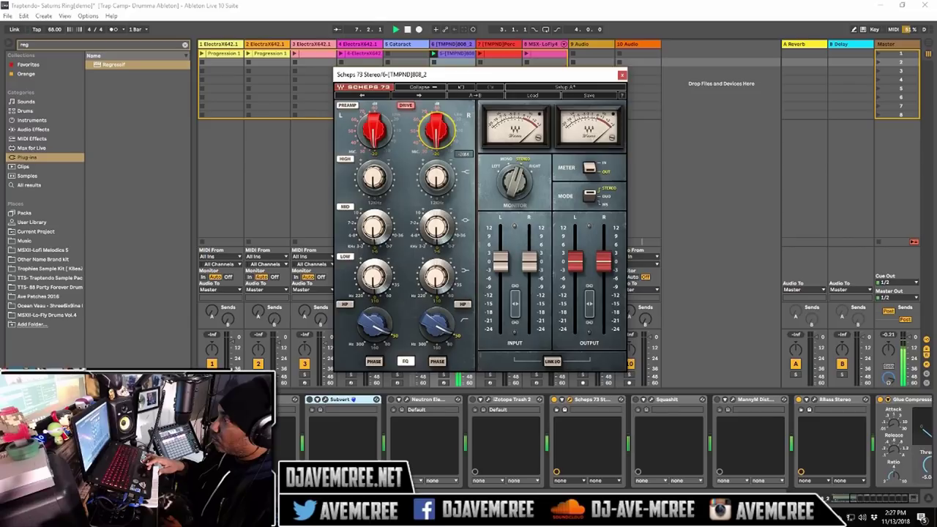
pyautogui.click(589, 196)
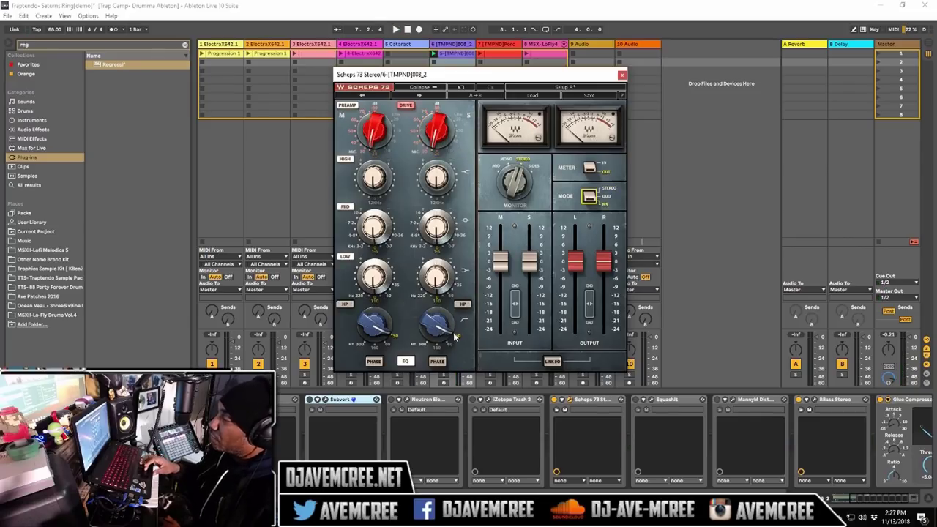
pyautogui.moveTo(448, 336)
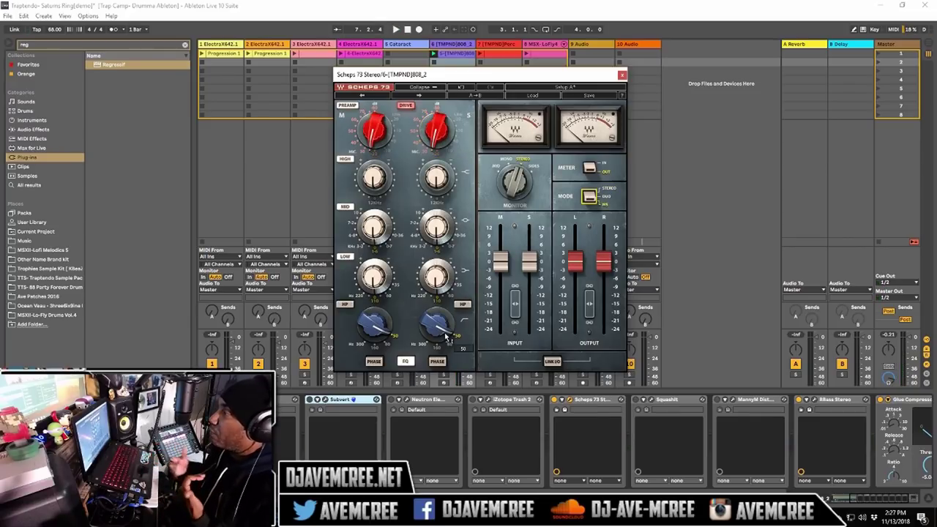
pyautogui.click(637, 400)
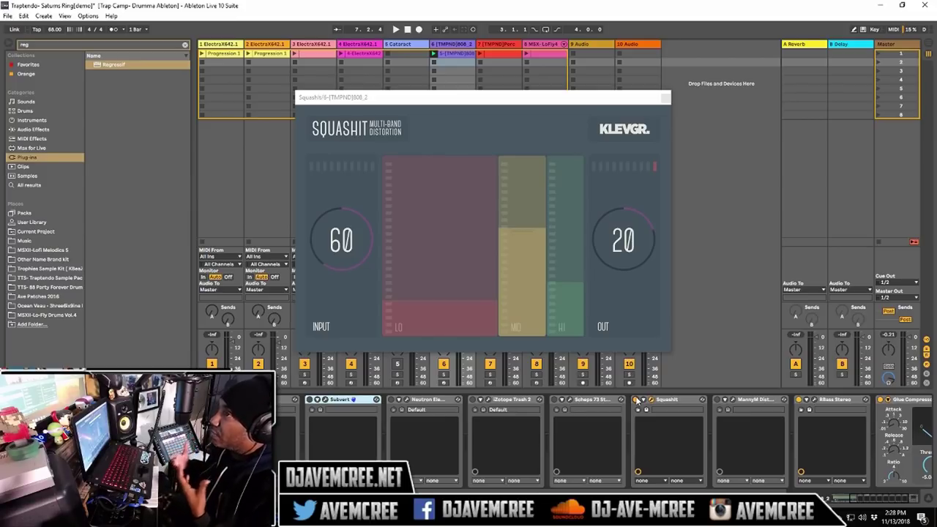
# Step: Reshape Squashit's bands: boost low and high, pull mid way down, clear the output clip, then bring up MannyM Distortion
pyautogui.press('space')
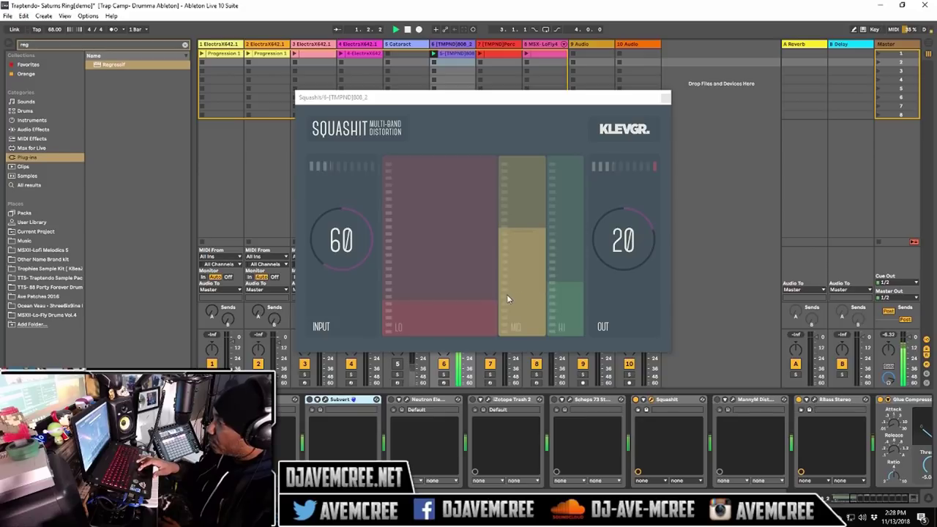
pyautogui.click(485, 297)
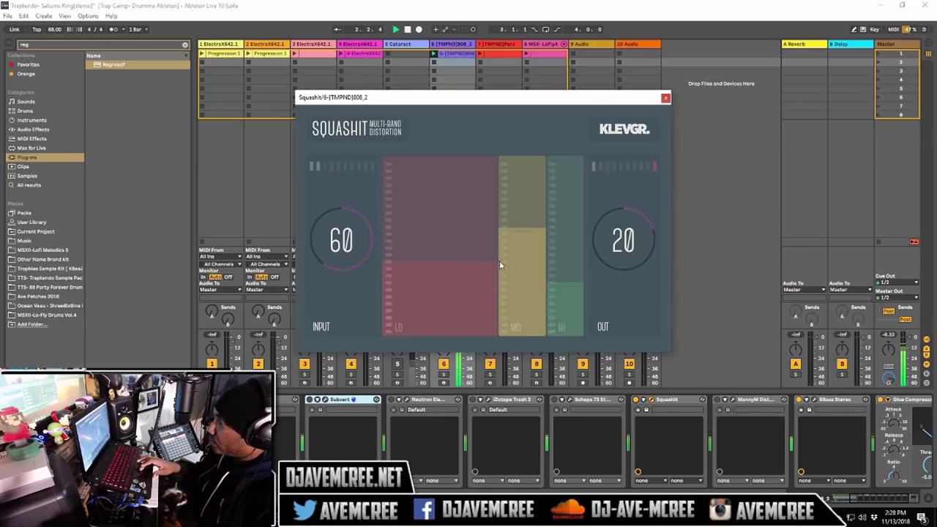
pyautogui.moveTo(499, 261); pyautogui.dragTo(444, 265)
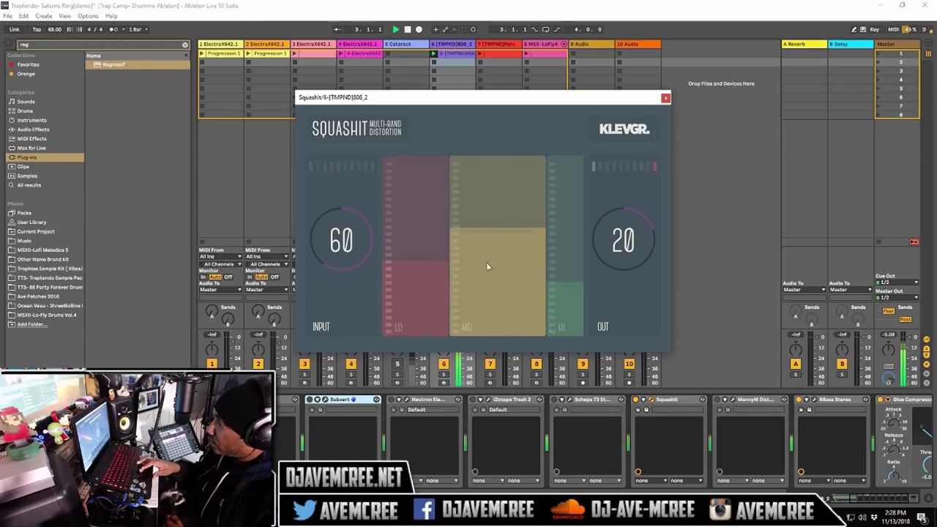
pyautogui.moveTo(562, 286); pyautogui.dragTo(562, 249)
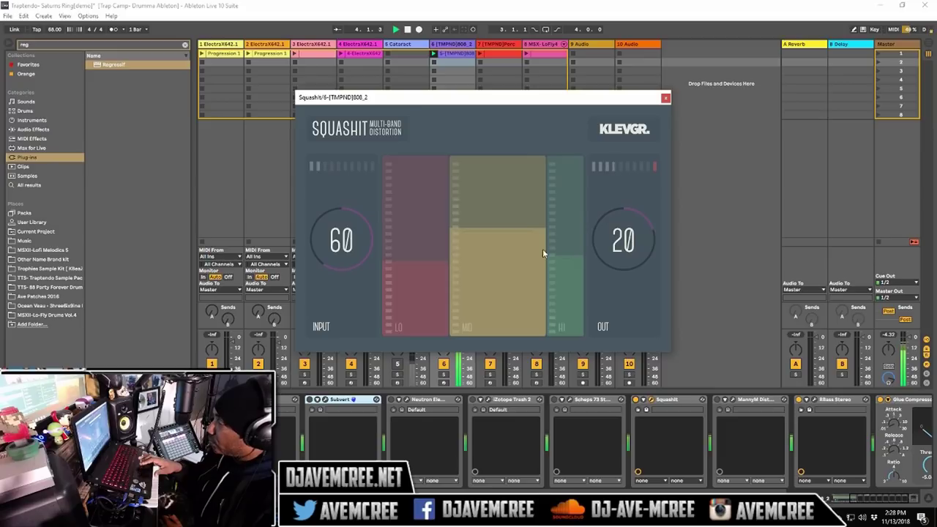
pyautogui.moveTo(430, 264); pyautogui.dragTo(430, 275)
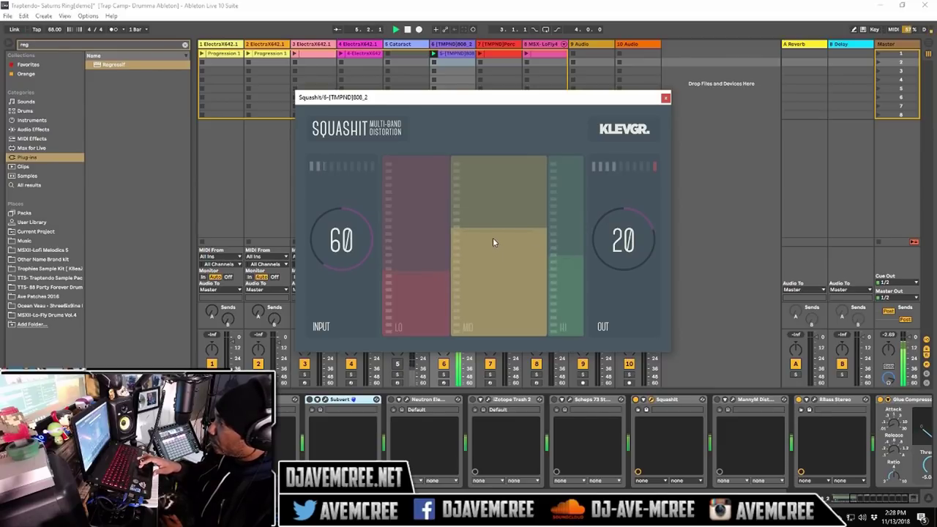
pyautogui.moveTo(495, 234); pyautogui.dragTo(491, 304)
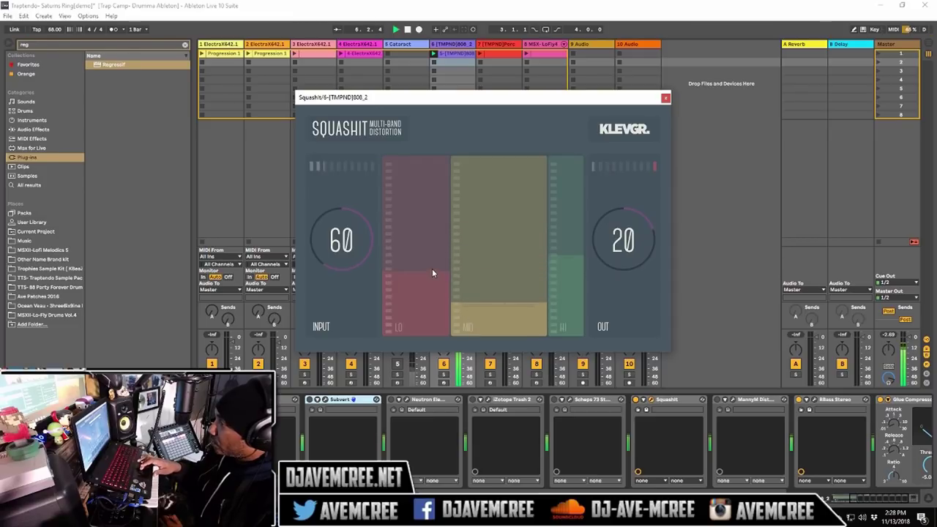
pyautogui.moveTo(425, 273); pyautogui.dragTo(426, 248)
pyautogui.click(655, 168)
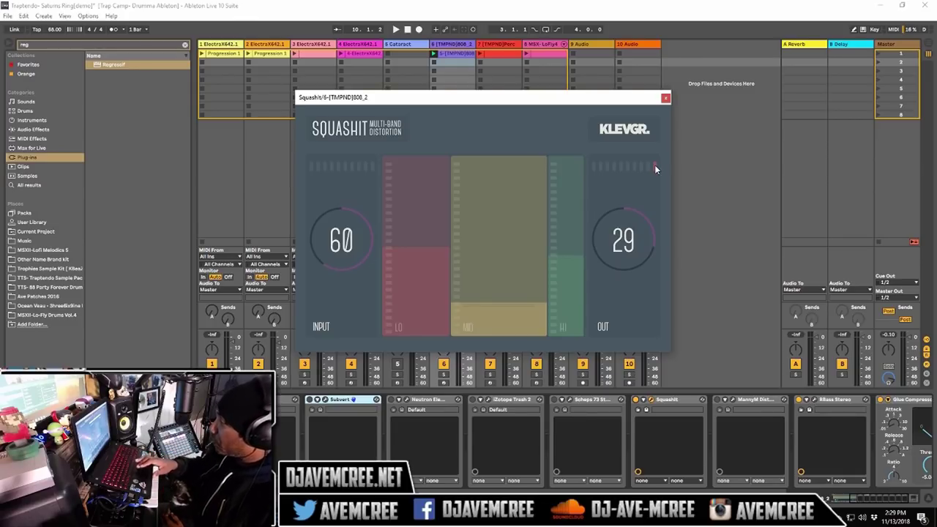
pyautogui.click(719, 400)
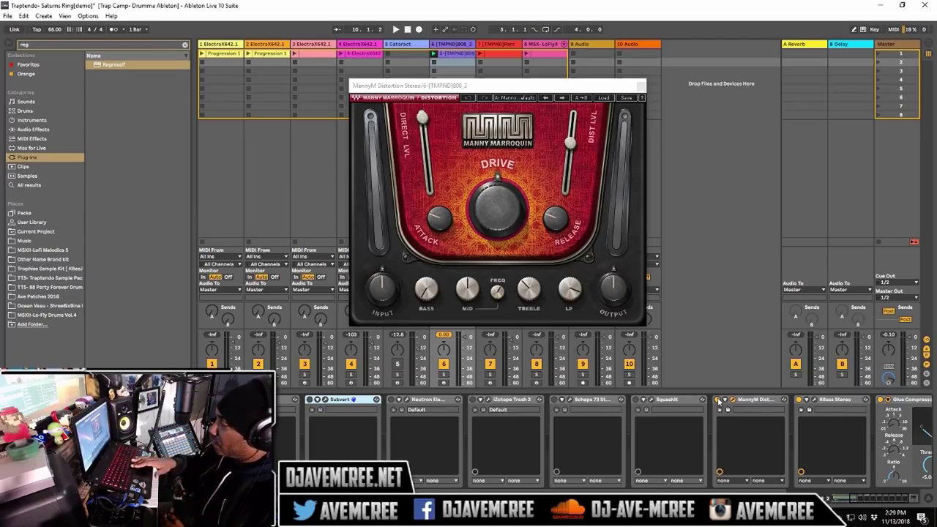
# Step: Set MannyM Distortion's drive to about 21.4, direct level to about halfway, and bass to -7.5
pyautogui.press('space')
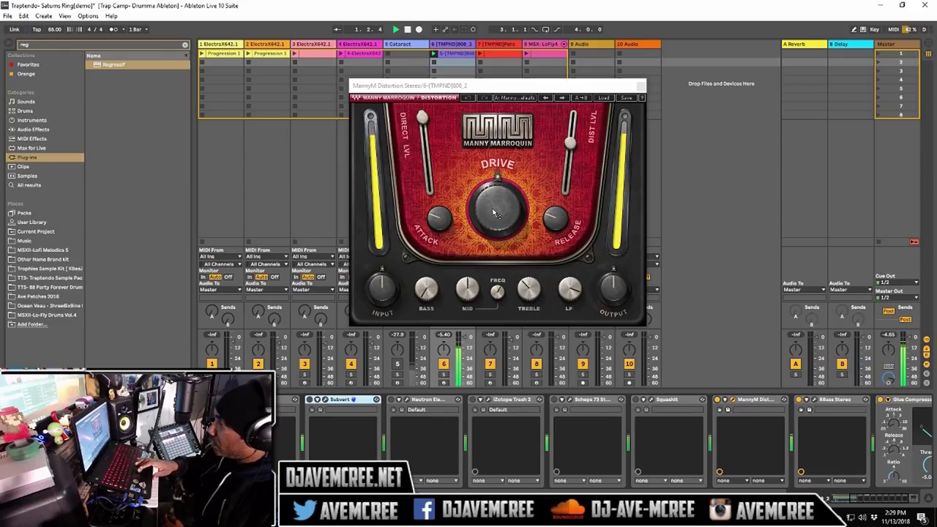
pyautogui.moveTo(494, 213)
pyautogui.mouseDown()
pyautogui.moveTo(494, 237)
pyautogui.moveTo(494, 204)
pyautogui.moveTo(494, 223)
pyautogui.mouseUp()
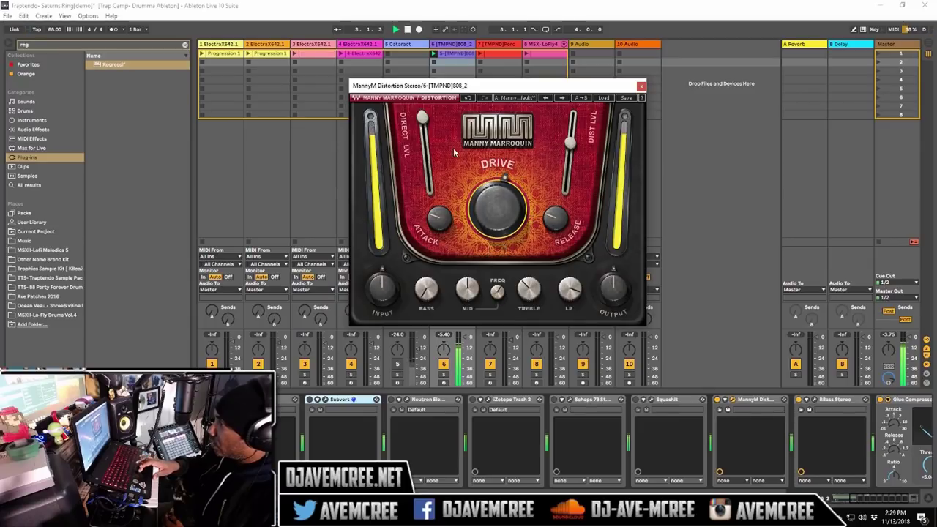
pyautogui.moveTo(423, 119)
pyautogui.mouseDown()
pyautogui.moveTo(426, 188)
pyautogui.moveTo(423, 117)
pyautogui.mouseUp()
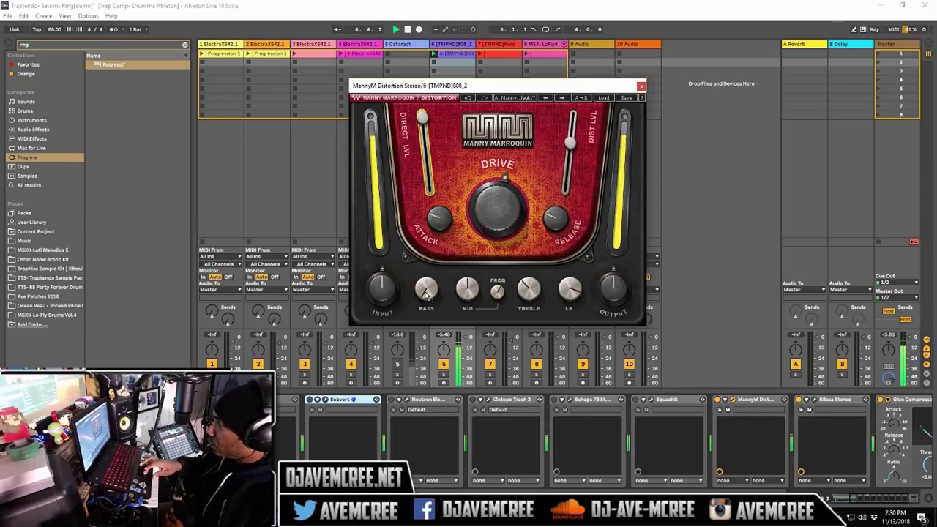
pyautogui.moveTo(428, 297); pyautogui.dragTo(428, 316)
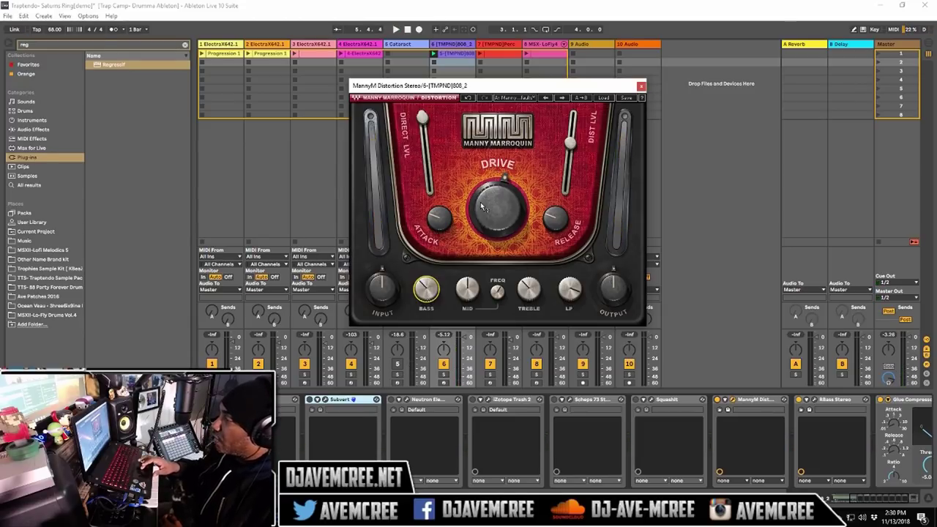
pyautogui.moveTo(482, 207)
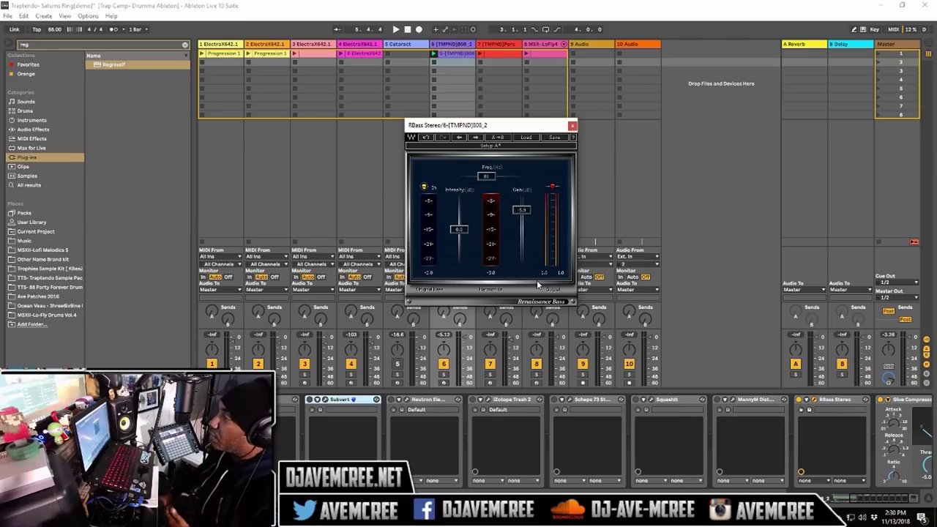
# Step: Set the 808's RBass to 216 Hz frequency, 16.3 intensity and -6.2 gain, then select the MSX-LoFly4 clip
pyautogui.click(554, 185)
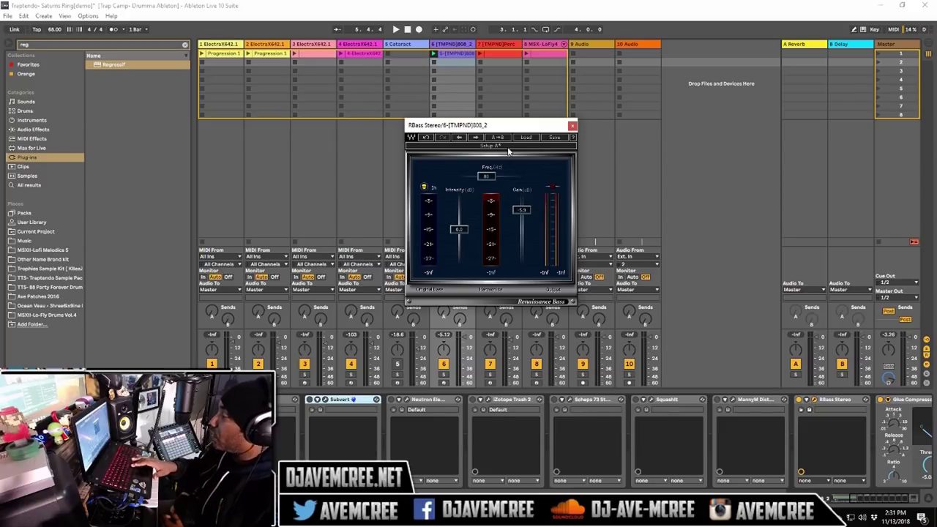
pyautogui.press('space')
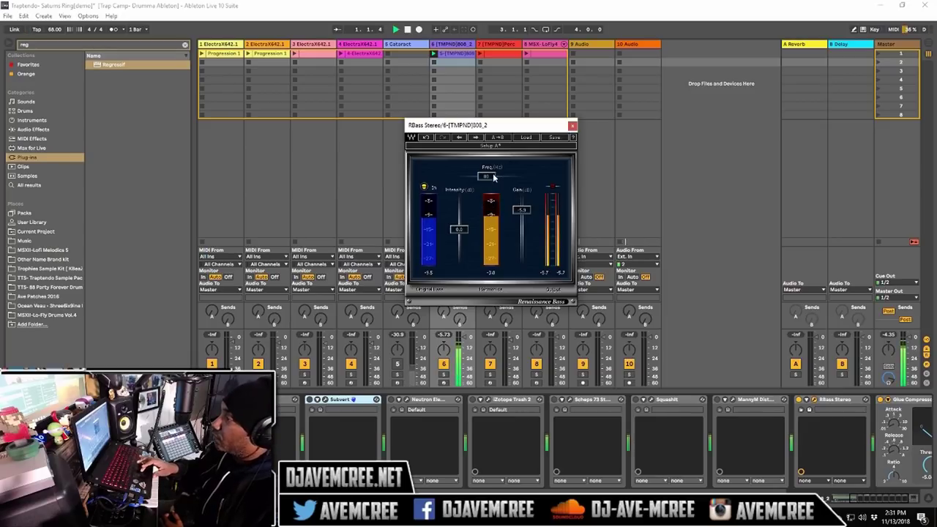
pyautogui.moveTo(486, 176)
pyautogui.mouseDown()
pyautogui.moveTo(512, 176)
pyautogui.moveTo(469, 176)
pyautogui.moveTo(488, 175)
pyautogui.mouseUp()
pyautogui.moveTo(517, 210)
pyautogui.mouseDown()
pyautogui.moveTo(521, 199)
pyautogui.moveTo(518, 210)
pyautogui.mouseUp()
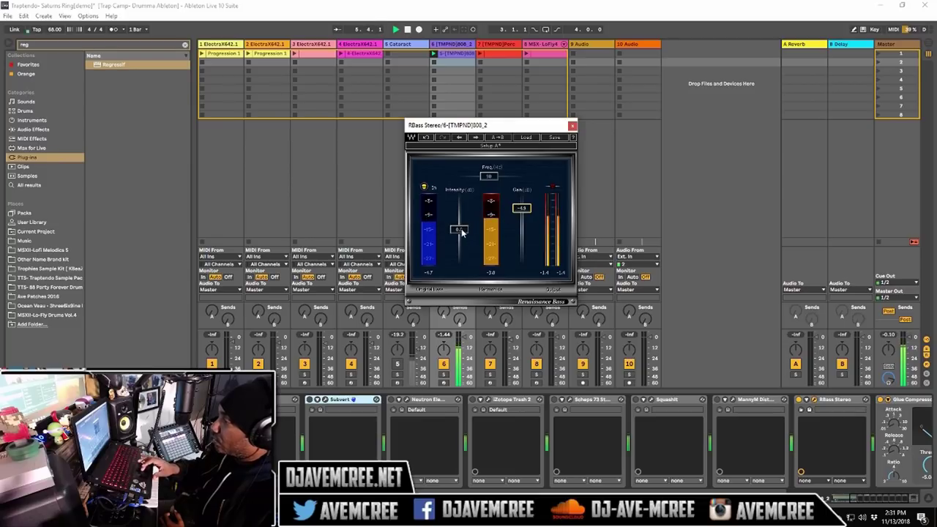
pyautogui.moveTo(459, 230); pyautogui.dragTo(459, 209)
pyautogui.moveTo(522, 214); pyautogui.dragTo(522, 216)
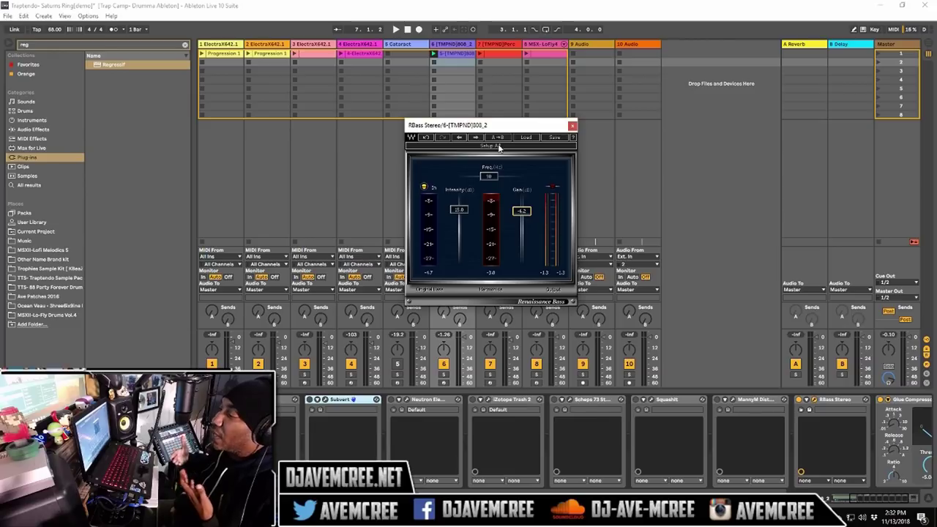
pyautogui.click(526, 54)
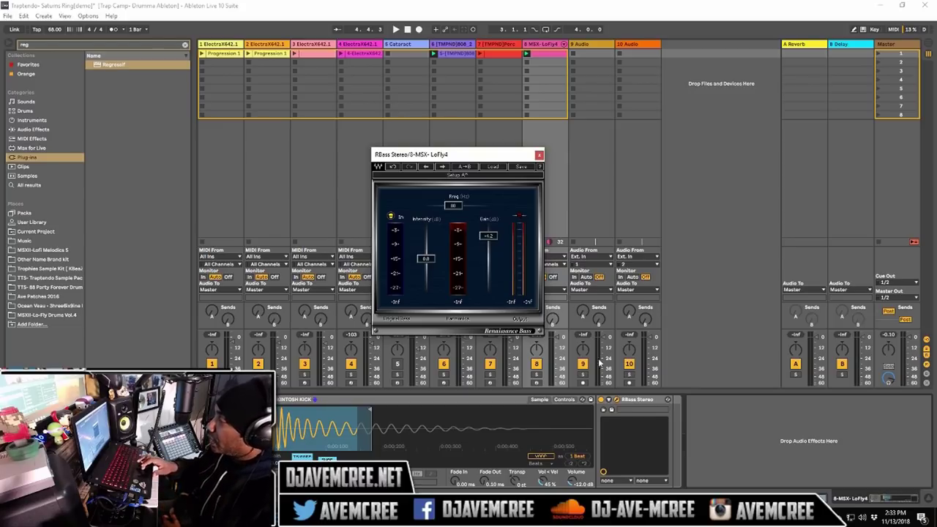
pyautogui.click(602, 402)
pyautogui.press('space')
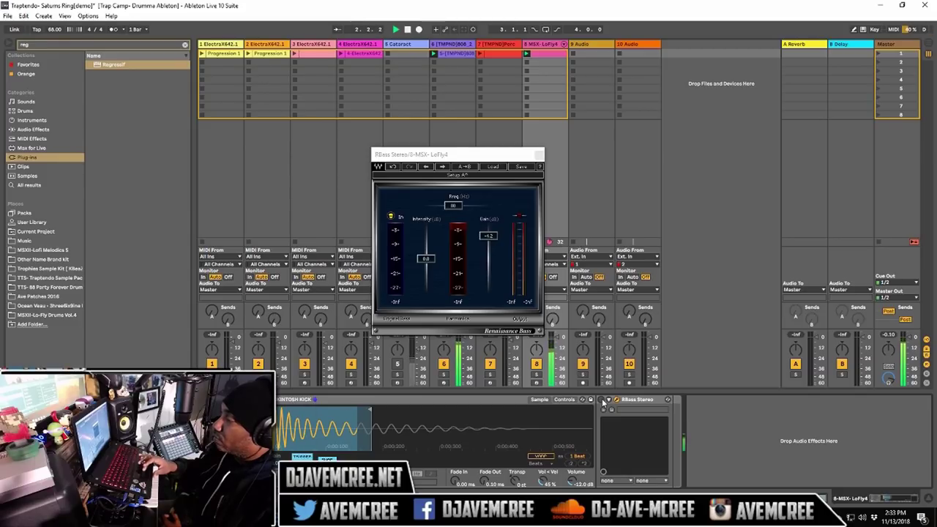
pyautogui.press('space')
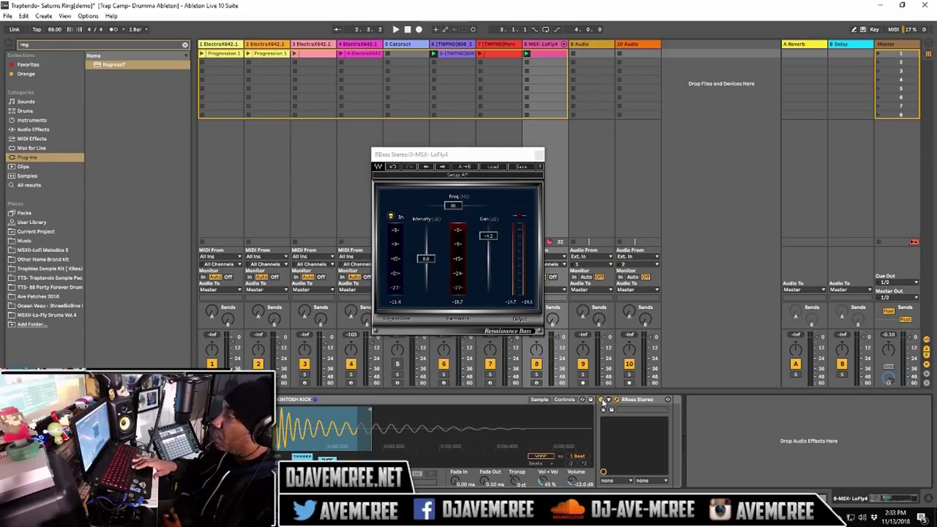
pyautogui.press('space')
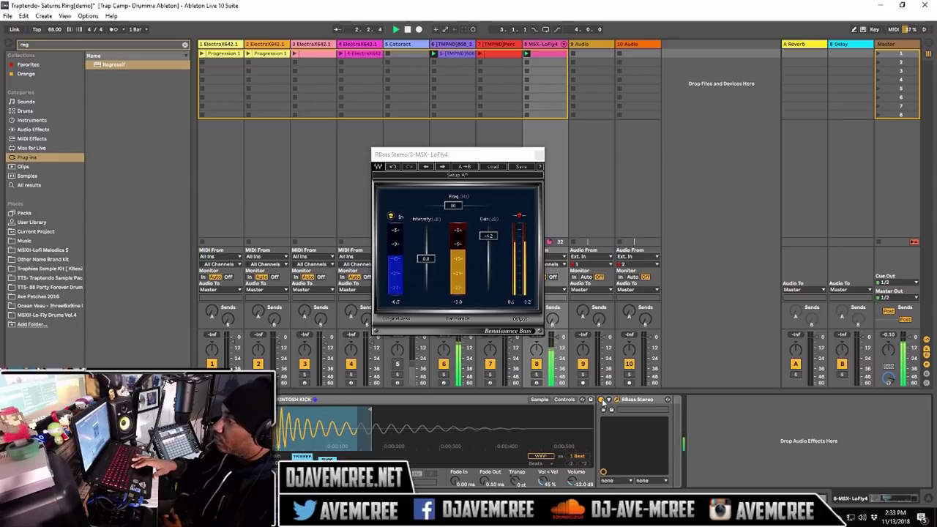
pyautogui.press('space')
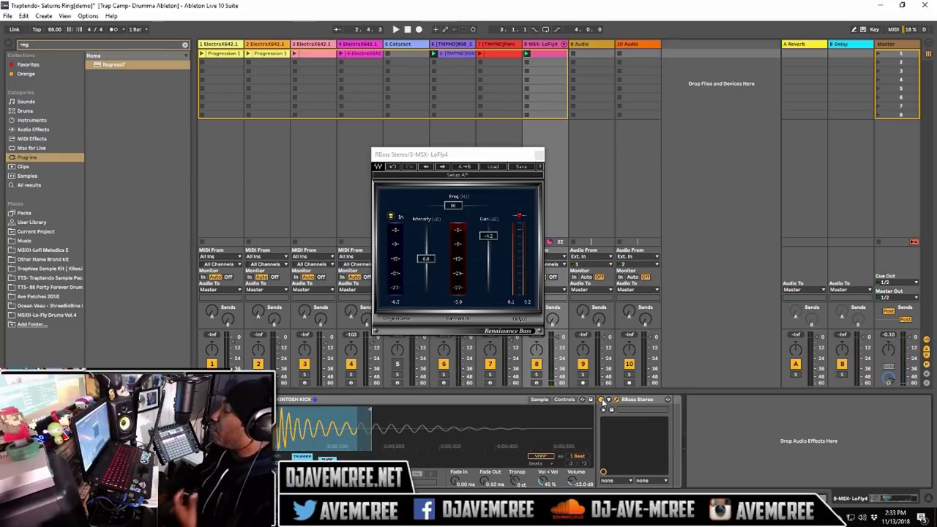